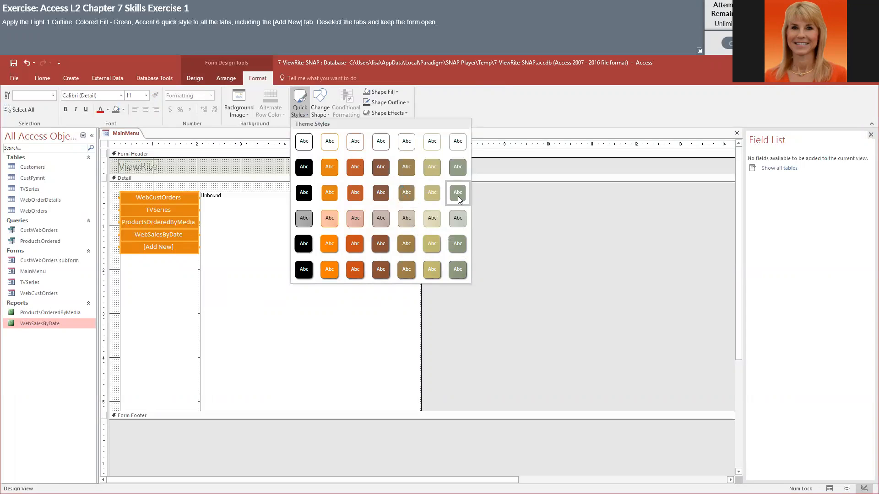
- Apply the Light 1 Outline, Colored Fill - Green, Accent 6 quick style to all the navigation tabs, including [Add New], and deselect them
{"action": "left_click", "coordinate": [458, 192]}
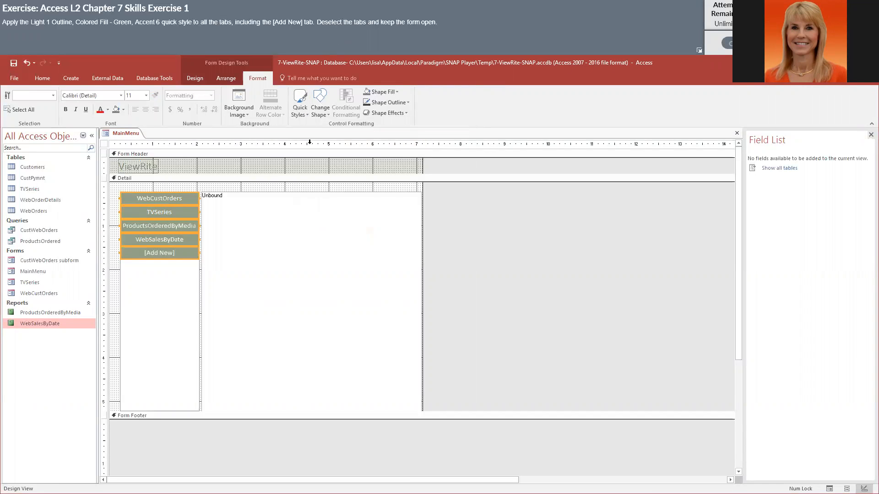
{"action": "left_click", "coordinate": [296, 168]}
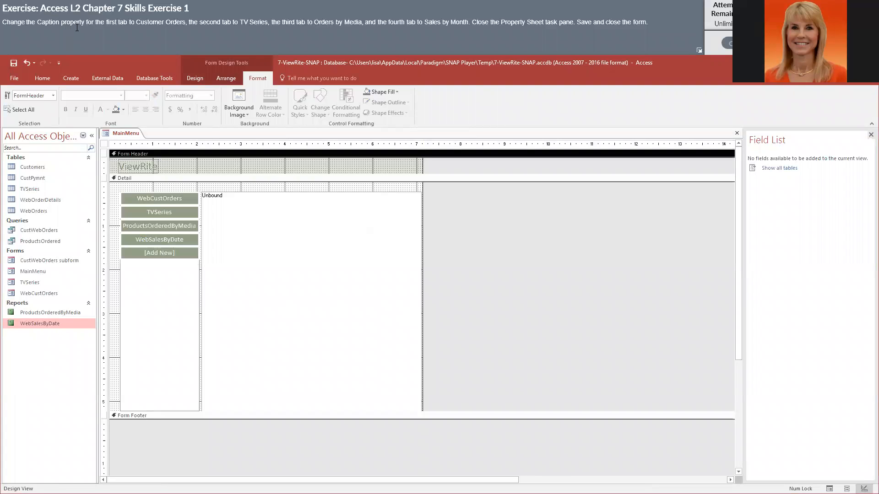
- Set the Caption property of the first navigation tab, WebCustOrders, to Customer Orders
{"action": "left_click", "coordinate": [155, 198]}
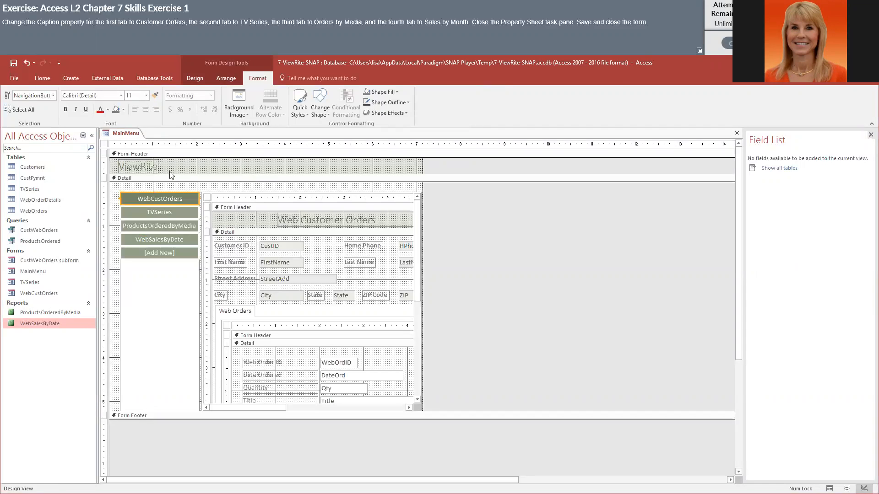
{"action": "left_click", "coordinate": [195, 78]}
{"action": "left_click", "coordinate": [639, 103]}
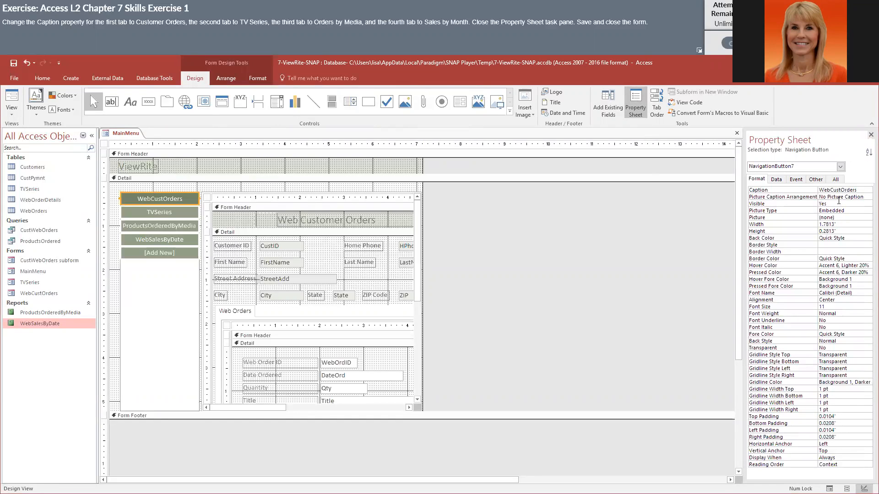
{"action": "left_click_drag", "start_coordinate": [860, 190], "coordinate": [813, 191]}
{"action": "type", "text": "Customer Orders"}
{"action": "key", "text": "Return"}
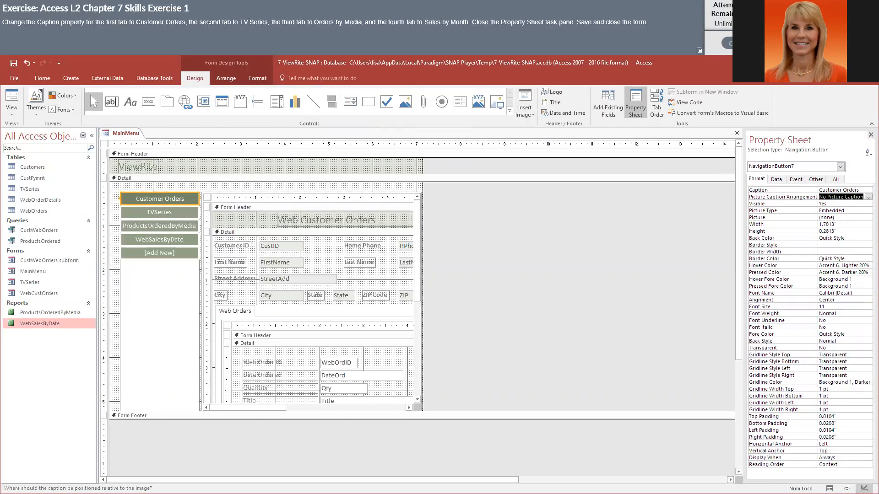
- Set the Caption property of the second navigation tab to TV Series
{"action": "left_click", "coordinate": [169, 214]}
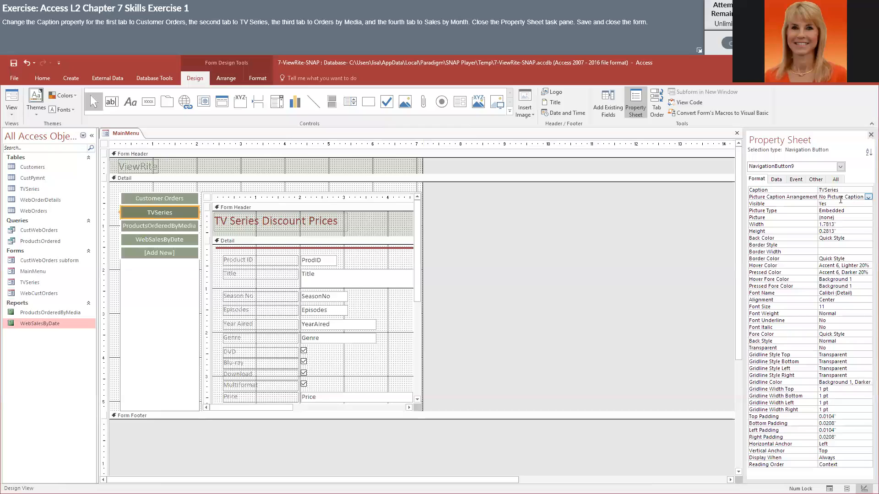
{"action": "left_click", "coordinate": [825, 190]}
{"action": "key", "text": "Return"}
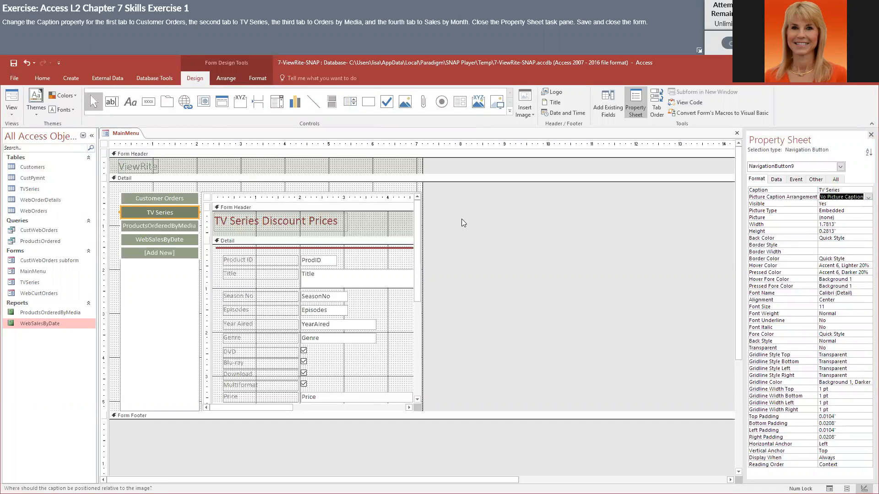
- Widen the Property Sheet and set the Caption property of the third navigation tab, ProductsOrderedByMedia, to Orders by Media
{"action": "left_click", "coordinate": [164, 227]}
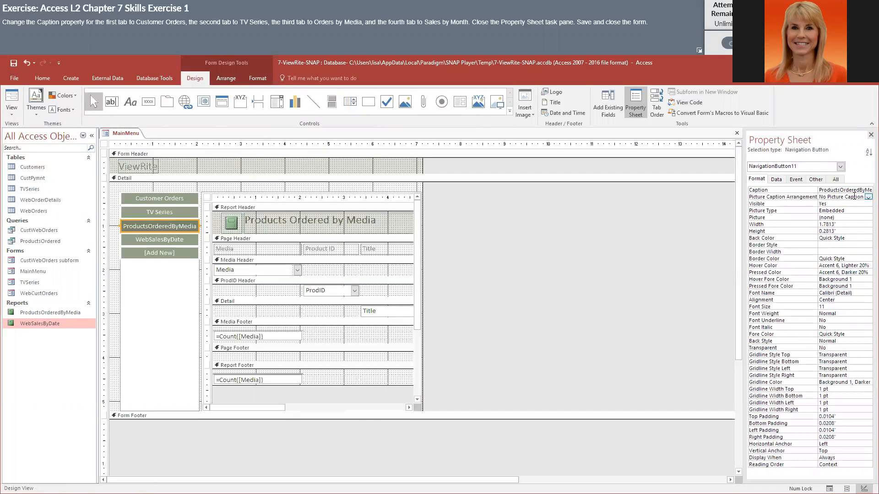
{"action": "left_click_drag", "start_coordinate": [744, 203], "coordinate": [664, 207]}
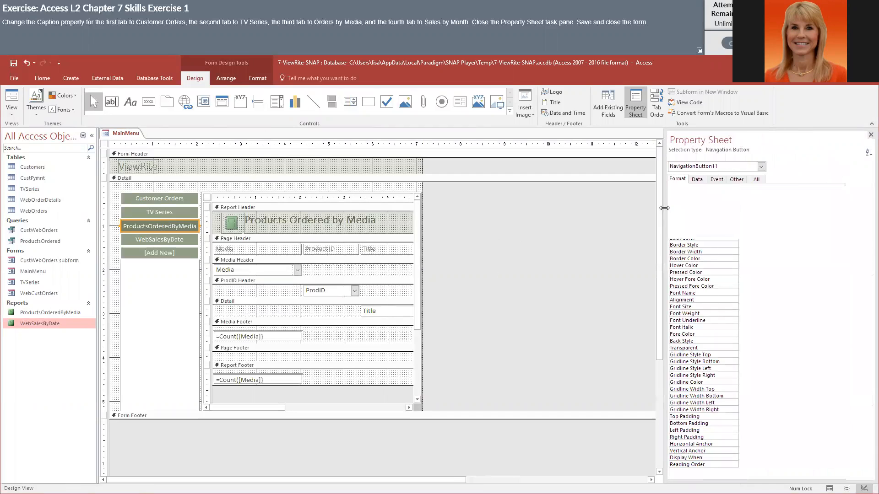
{"action": "left_click_drag", "start_coordinate": [803, 190], "coordinate": [729, 196]}
{"action": "type", "text": "Orders by Media"}
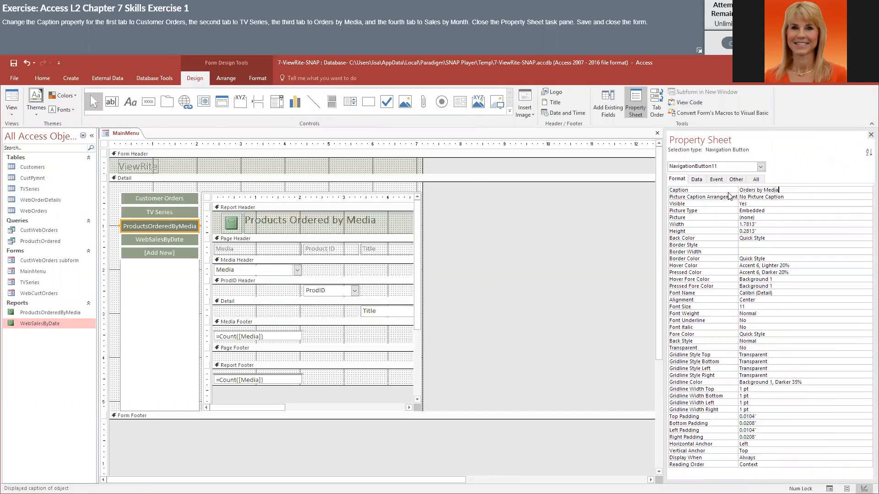
{"action": "key", "text": "Return"}
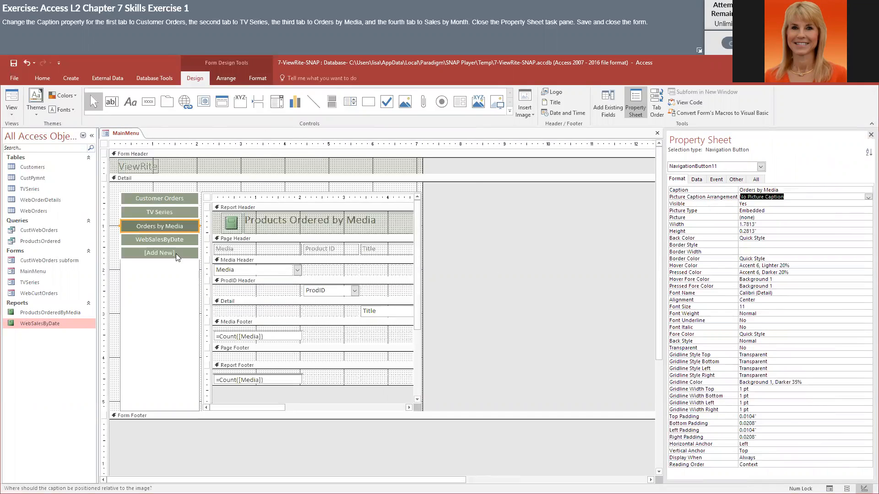
- Set the Caption property of the fourth navigation tab, WebSalesByDate, to Sales by Month
{"action": "left_click", "coordinate": [169, 239]}
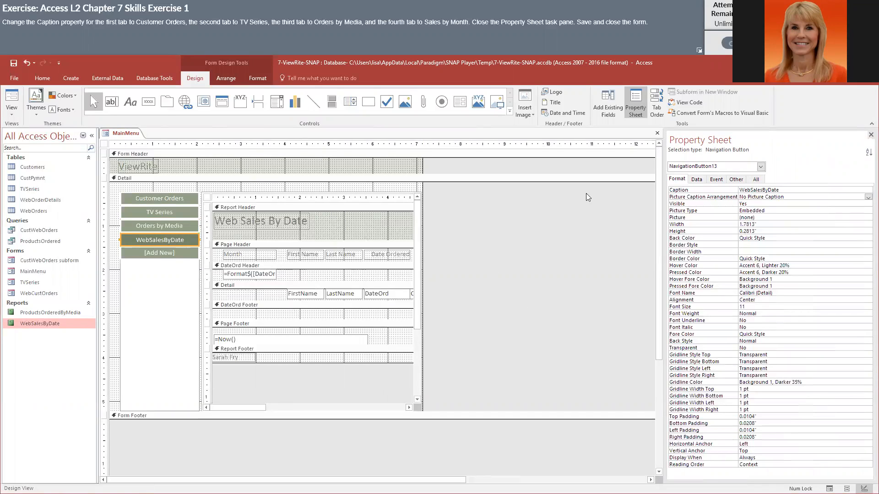
{"action": "left_click", "coordinate": [753, 190]}
{"action": "left_click", "coordinate": [716, 190]}
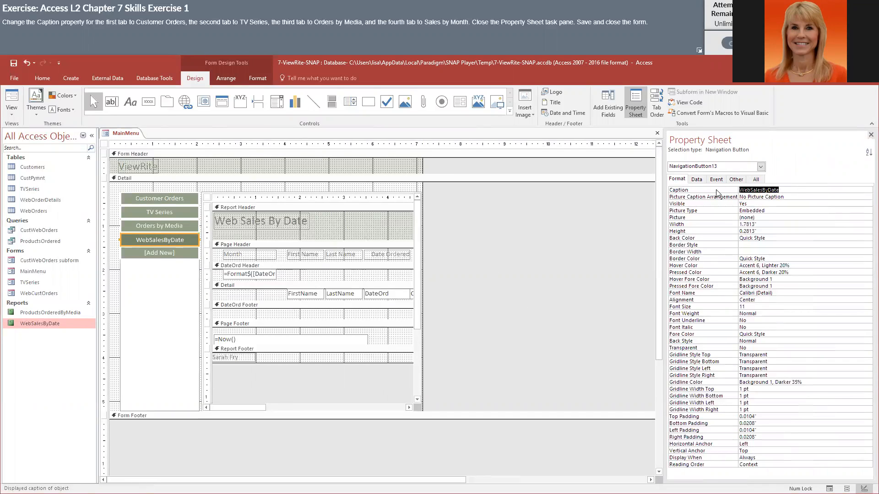
{"action": "type", "text": "Sales by Month"}
{"action": "key", "text": "Return"}
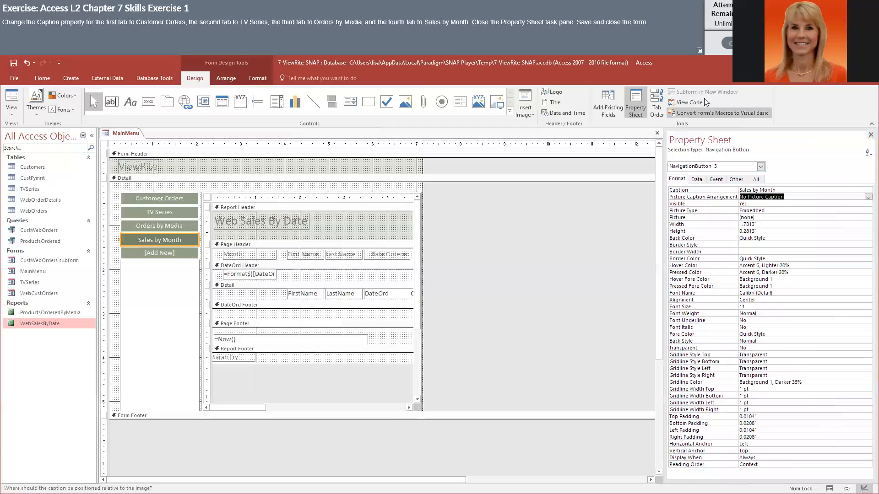
- Close the Property Sheet, and save and close the MainMenu form
{"action": "left_click", "coordinate": [870, 135]}
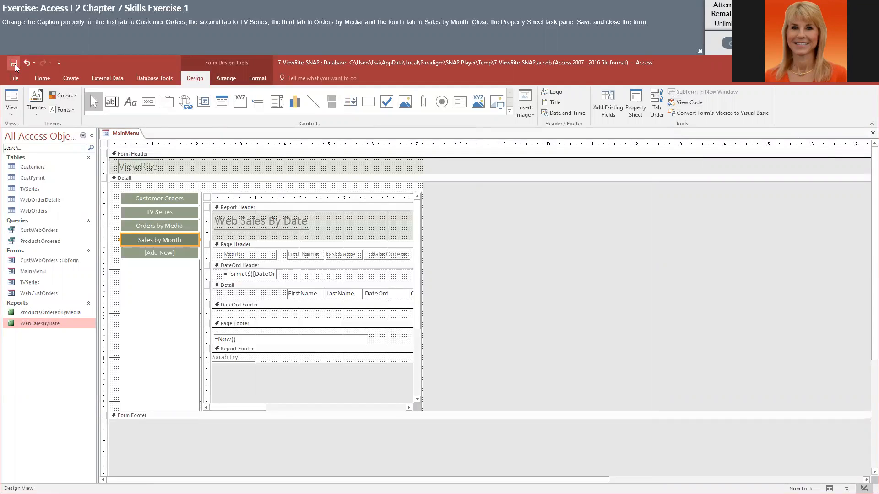
{"action": "right_click", "coordinate": [126, 134]}
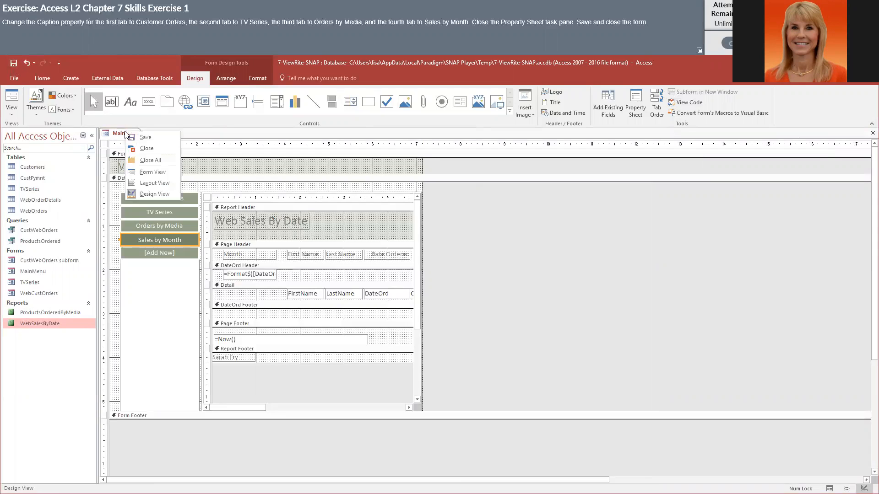
{"action": "left_click", "coordinate": [145, 148]}
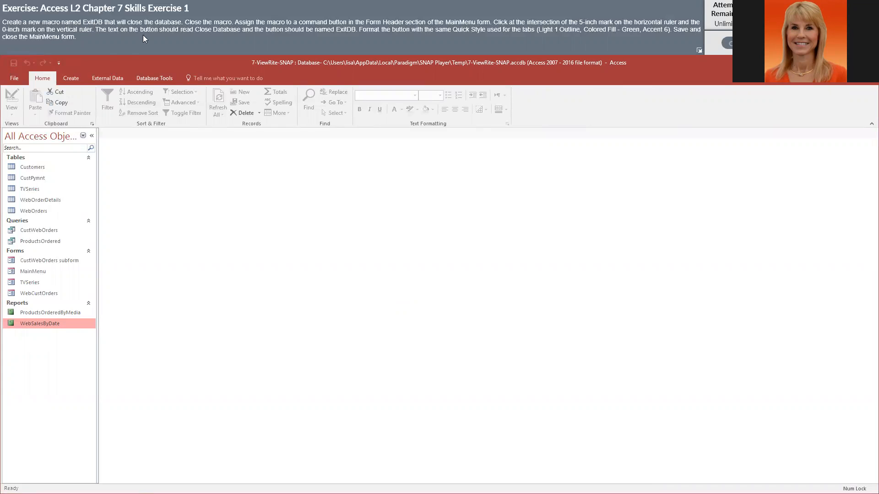
- Create a new macro containing the QuitAccess action from the System Commands category
{"action": "left_click", "coordinate": [71, 78]}
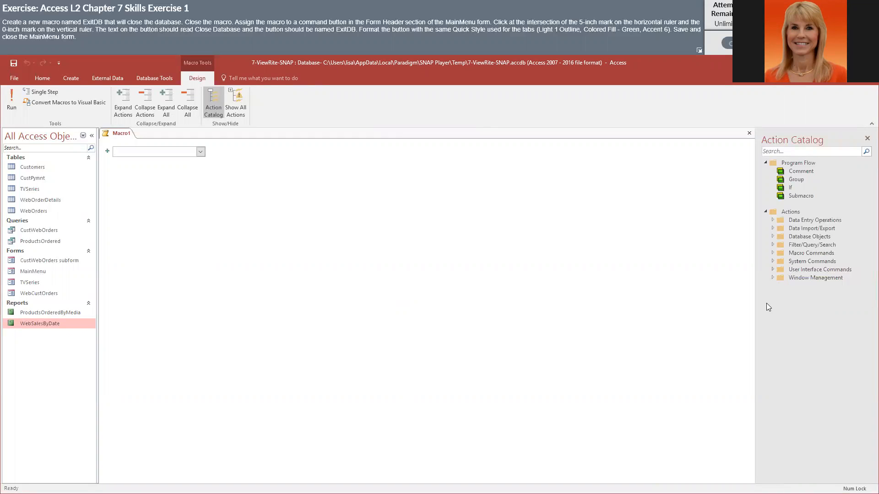
{"action": "left_click", "coordinate": [773, 261]}
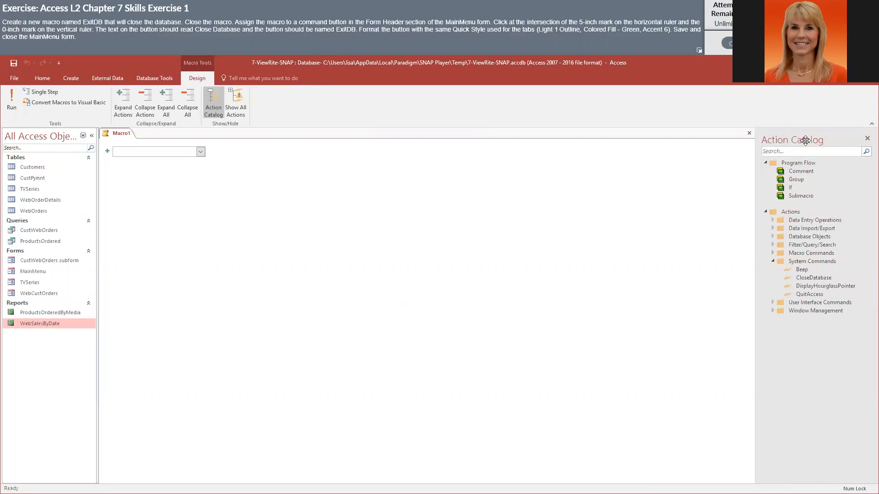
{"action": "double_click", "coordinate": [802, 295]}
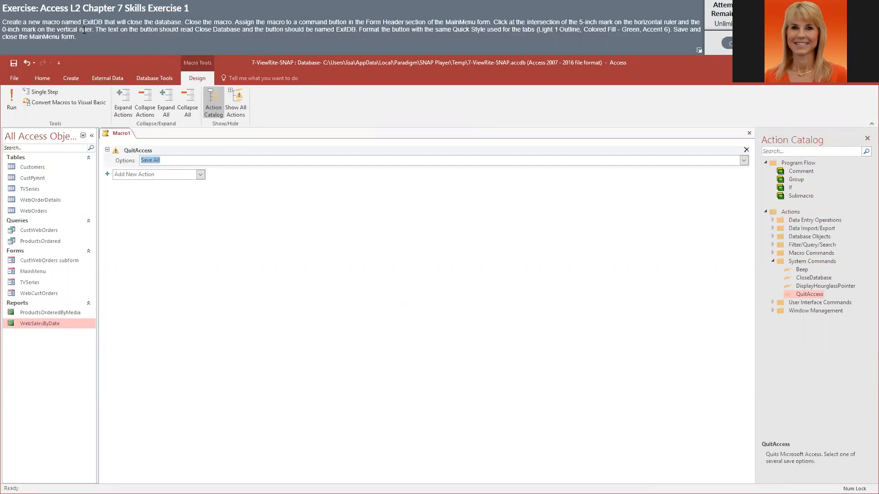
- Save the macro as ExitDB and close it
{"action": "left_click", "coordinate": [15, 63]}
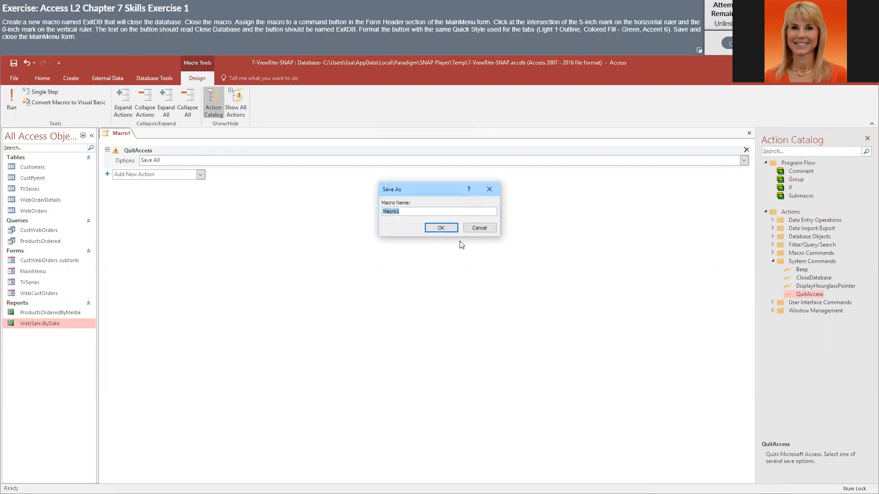
{"action": "type", "text": "ExitDB"}
{"action": "left_click", "coordinate": [440, 228]}
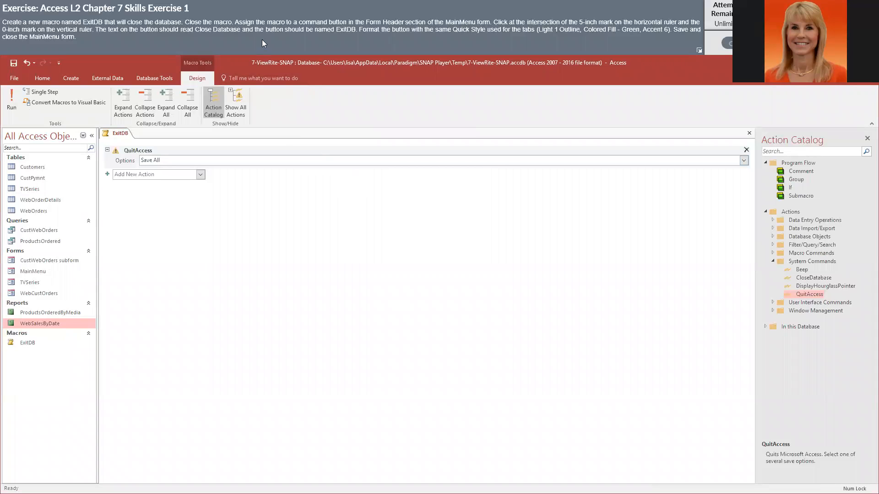
{"action": "right_click", "coordinate": [121, 133]}
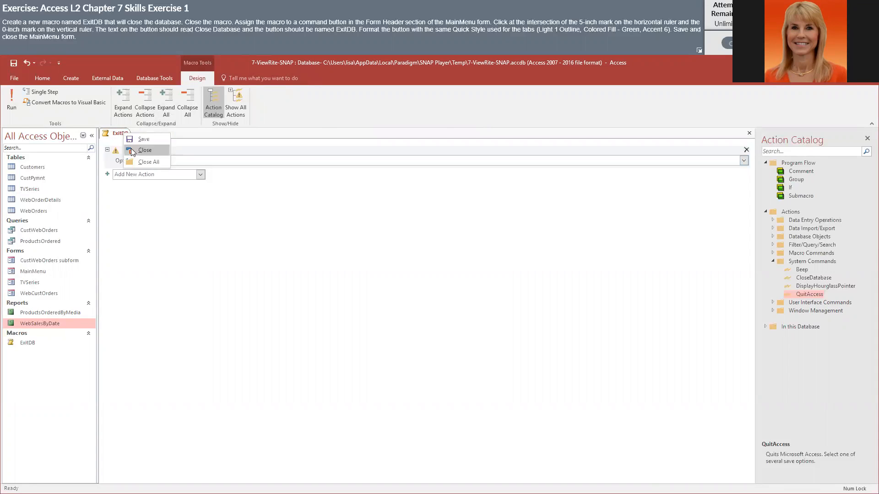
{"action": "left_click", "coordinate": [133, 151]}
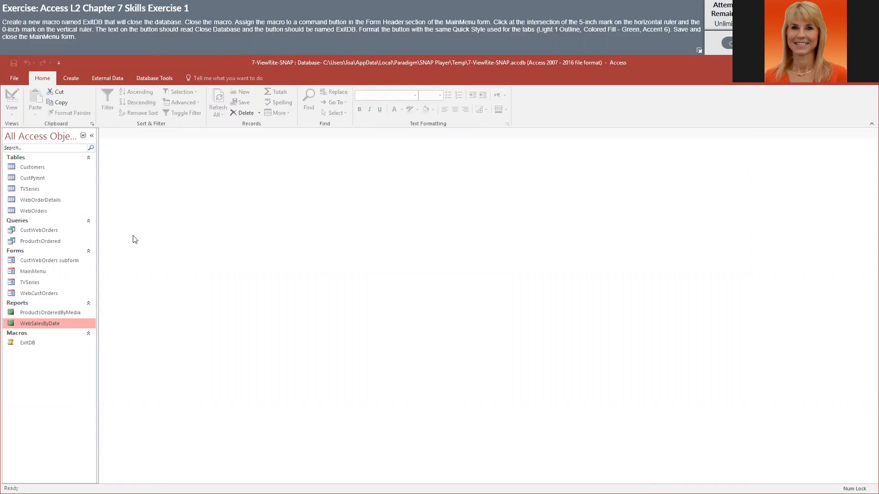
- Open the MainMenu form in Design view and place a command button in the Form Header at 5 inches horizontally and 0 inches vertically
{"action": "left_click", "coordinate": [29, 271]}
{"action": "right_click", "coordinate": [29, 271]}
{"action": "left_click", "coordinate": [60, 298]}
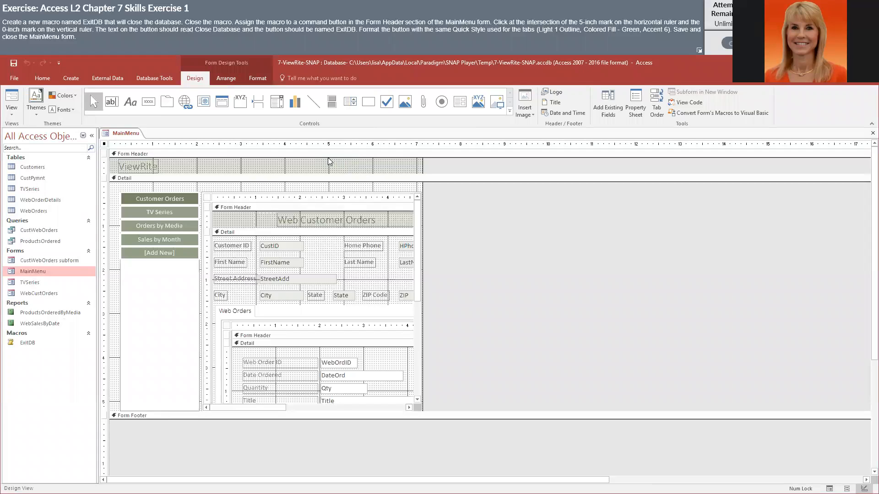
{"action": "left_click", "coordinate": [151, 104]}
{"action": "left_click", "coordinate": [329, 158]}
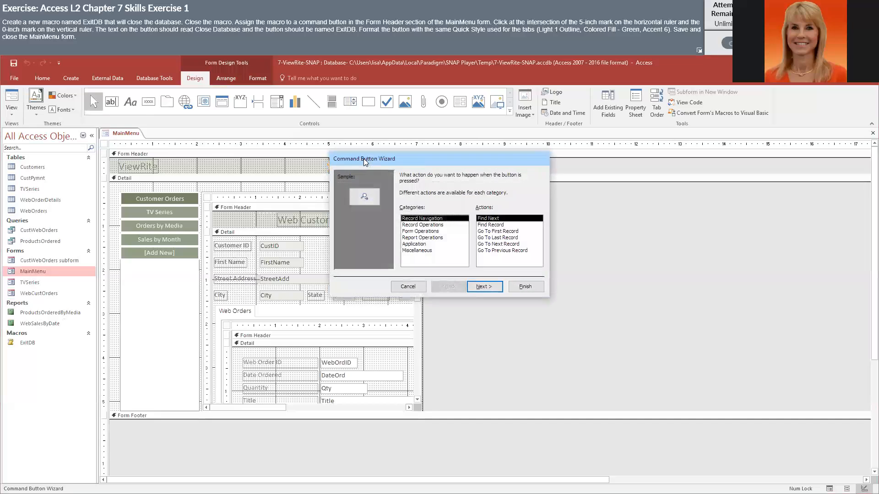
- Assign the Miscellaneous action Run Macro to the command button, using the ExitDB macro
{"action": "left_click", "coordinate": [433, 251]}
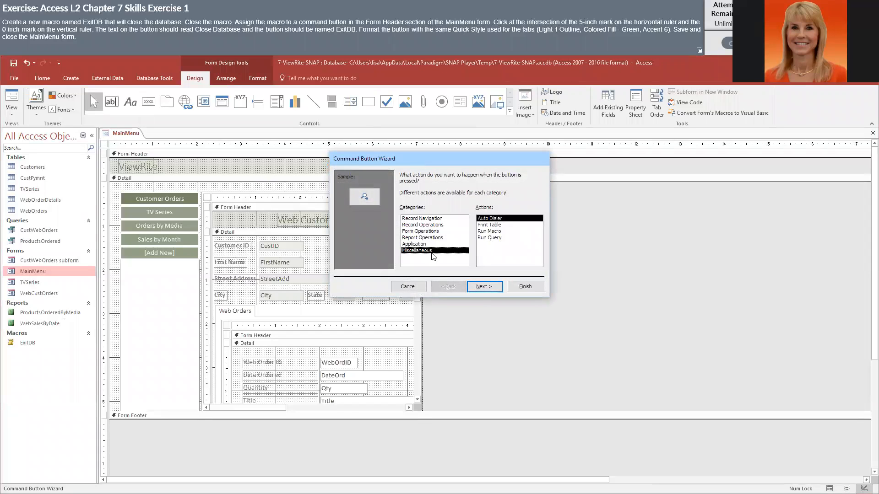
{"action": "left_click", "coordinate": [489, 232]}
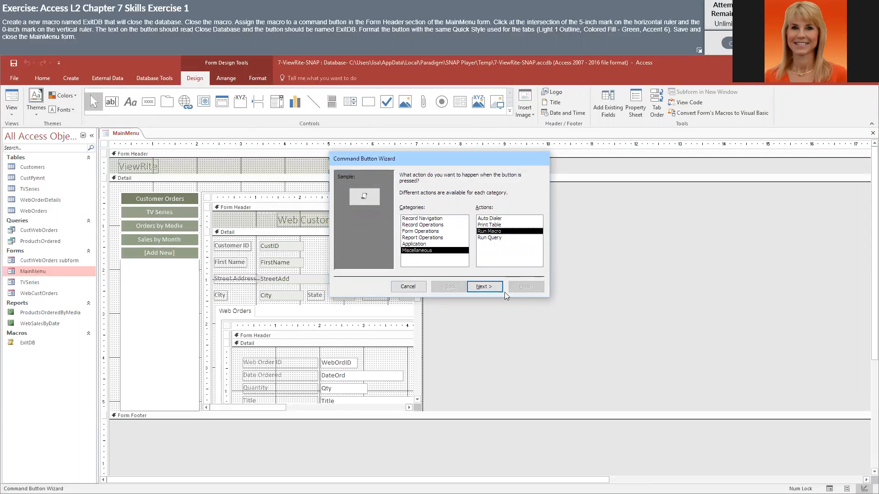
{"action": "left_click", "coordinate": [484, 287]}
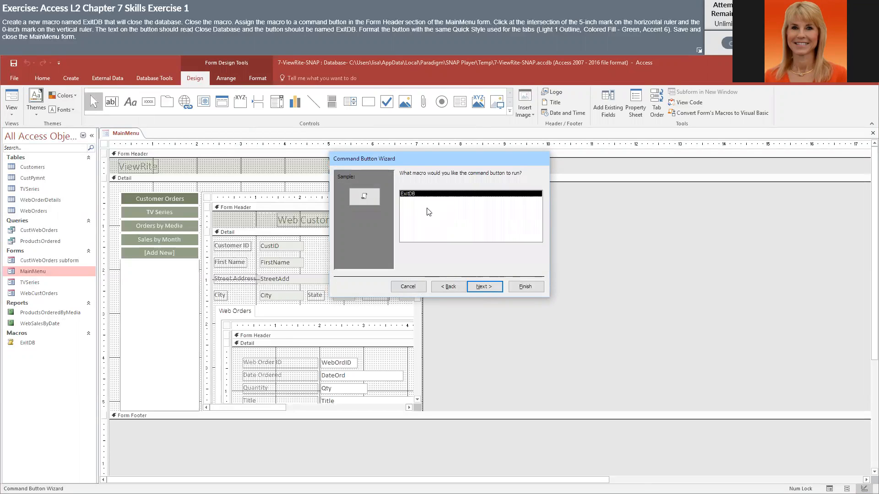
{"action": "left_click", "coordinate": [490, 288]}
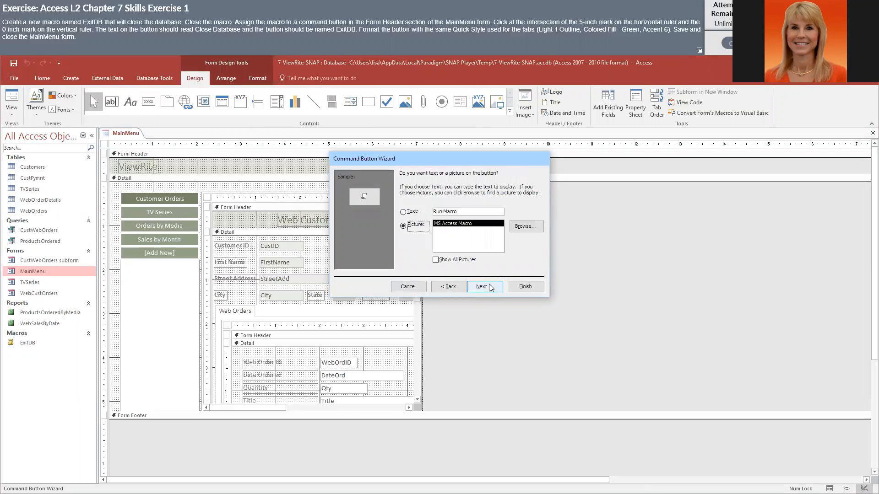
- Give the command button the text Close Database and the name ExitDB, and finish the wizard
{"action": "left_click_drag", "start_coordinate": [460, 210], "coordinate": [425, 214]}
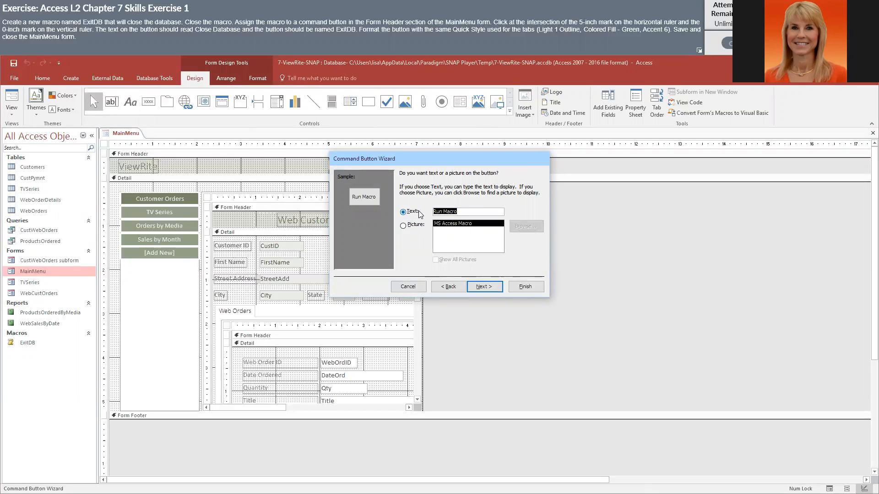
{"action": "type", "text": "Close Database"}
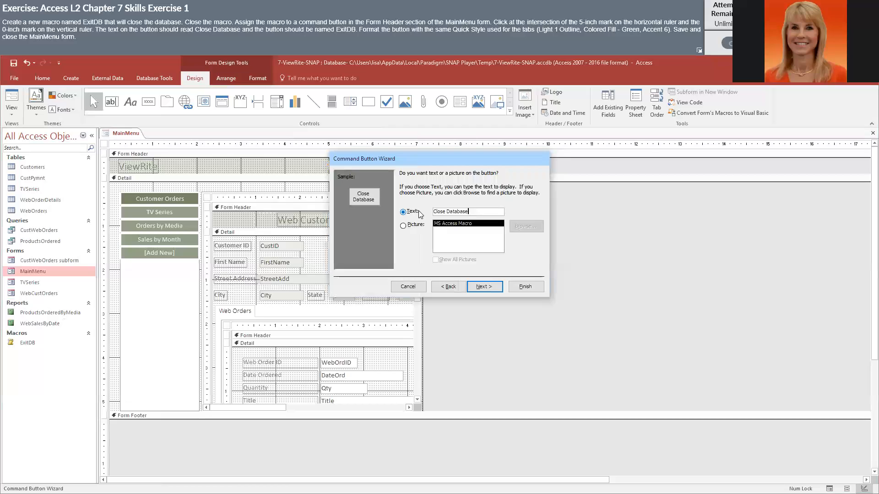
{"action": "left_click", "coordinate": [484, 286]}
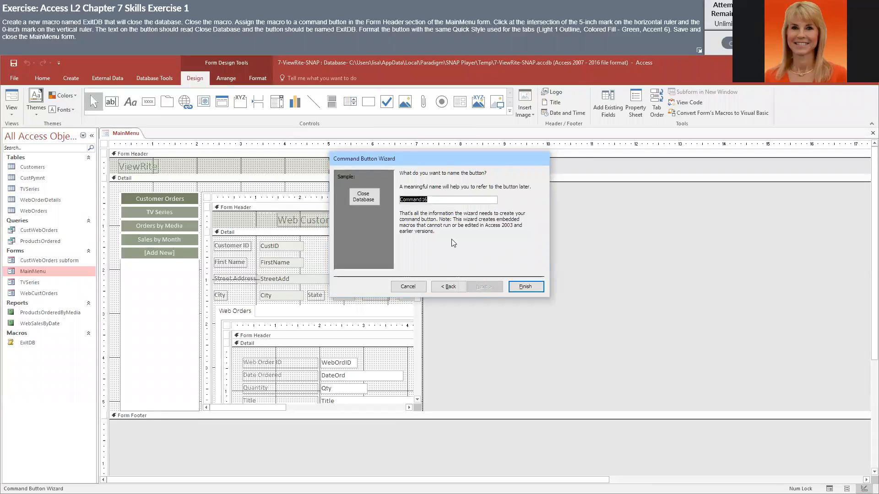
{"action": "type", "text": "E"}
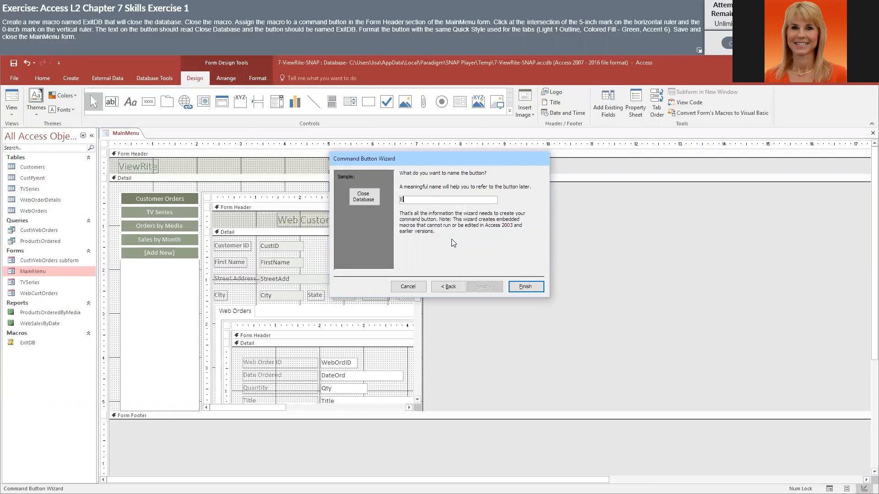
{"action": "type", "text": "xitDB"}
{"action": "left_click", "coordinate": [526, 287]}
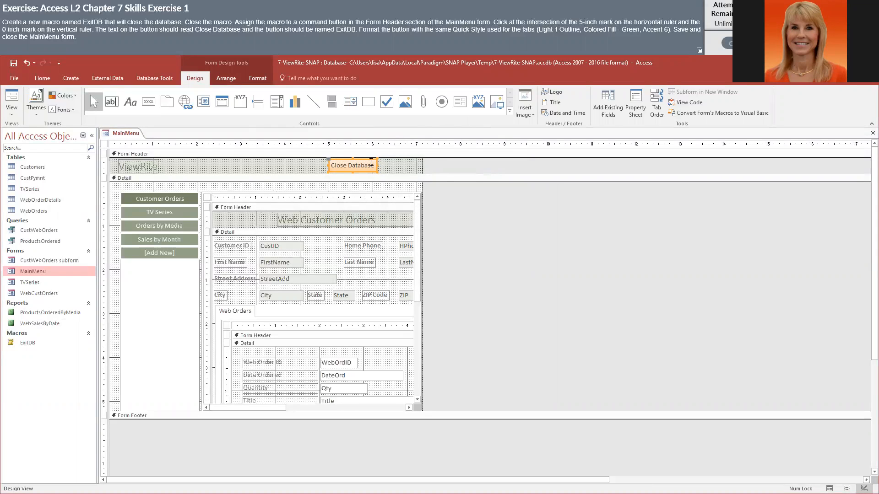
- Apply the Quick Style Light 1 Outline, Colored Fill - Green, Accent 6 to the Close Database button in the Form Header
{"action": "left_click", "coordinate": [255, 78]}
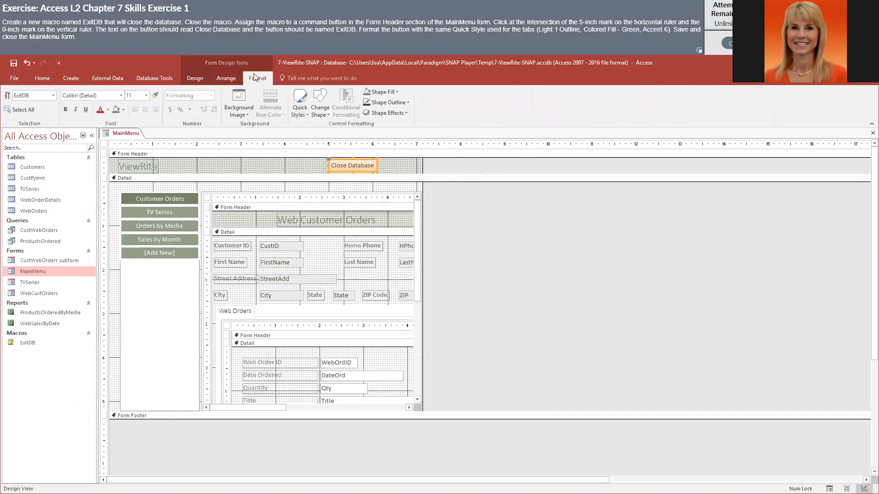
{"action": "left_click", "coordinate": [300, 113]}
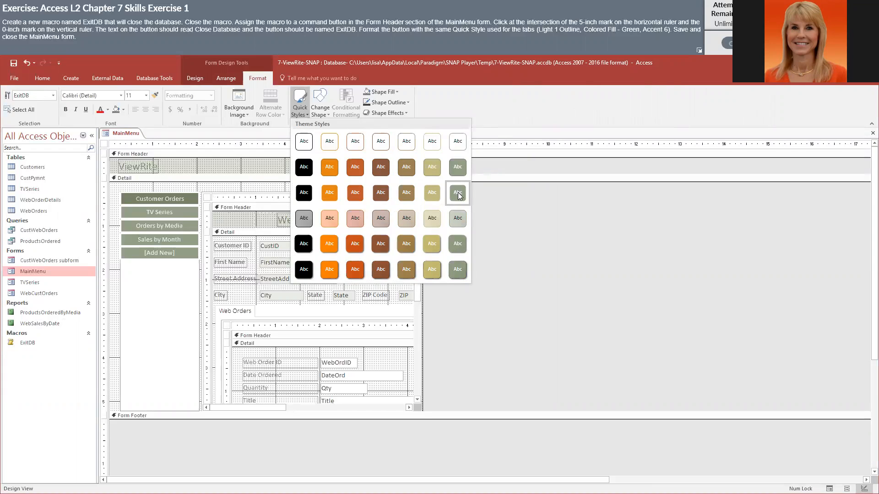
{"action": "left_click", "coordinate": [457, 193]}
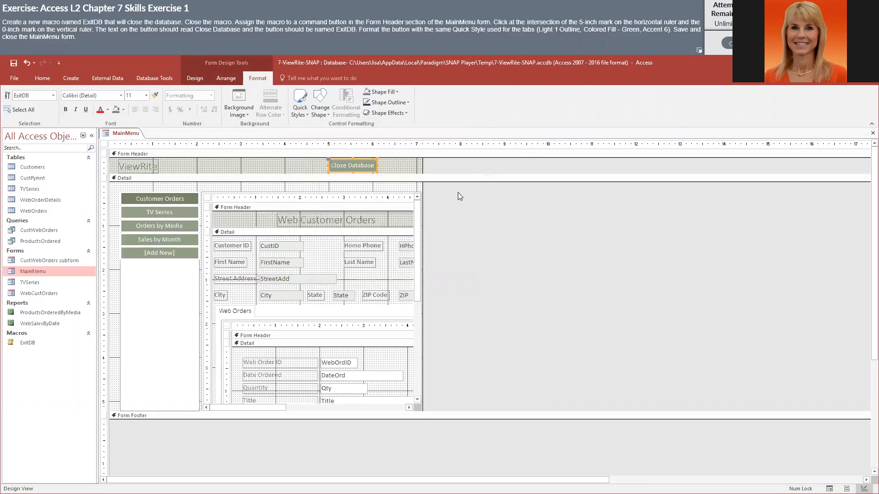
- Save the MainMenu form and close it
{"action": "left_click", "coordinate": [13, 64]}
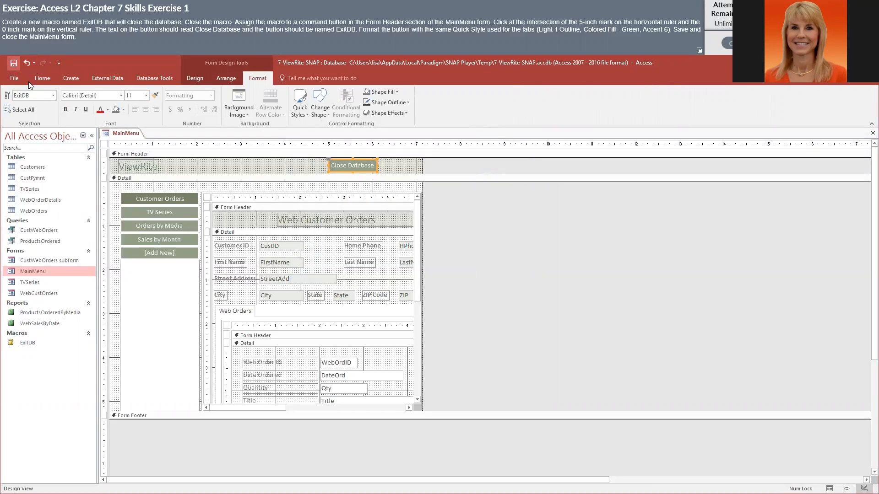
{"action": "right_click", "coordinate": [124, 136]}
{"action": "left_click", "coordinate": [138, 151]}
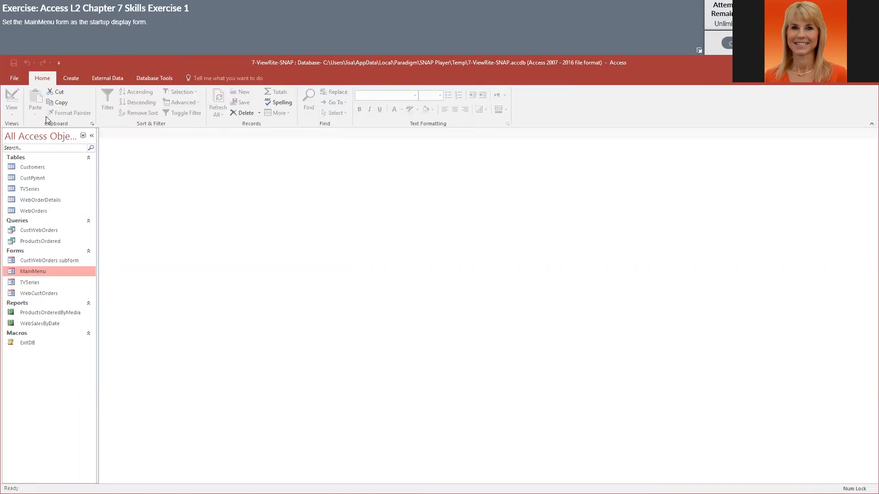
- Set MainMenu as the startup display form in the options for the current database
{"action": "left_click", "coordinate": [11, 80]}
{"action": "left_click", "coordinate": [20, 249]}
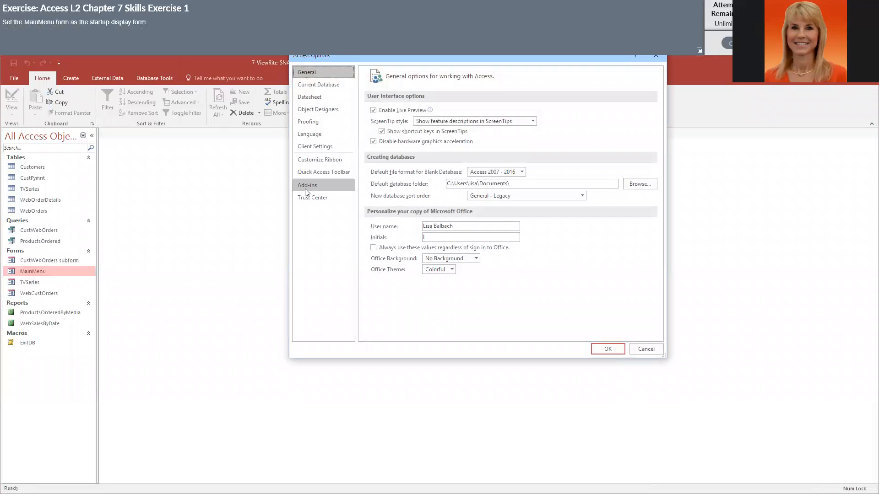
{"action": "left_click", "coordinate": [335, 85]}
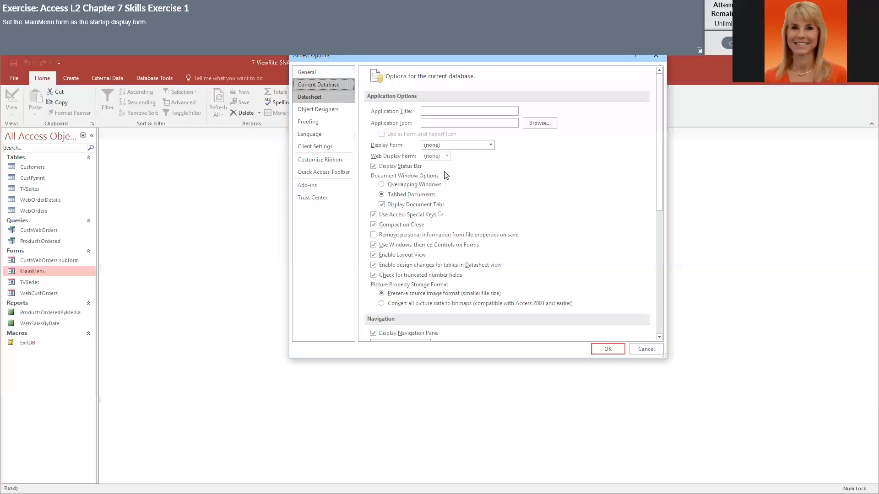
{"action": "scroll", "coordinate": [521, 262], "scroll_direction": "down", "scroll_amount": 2}
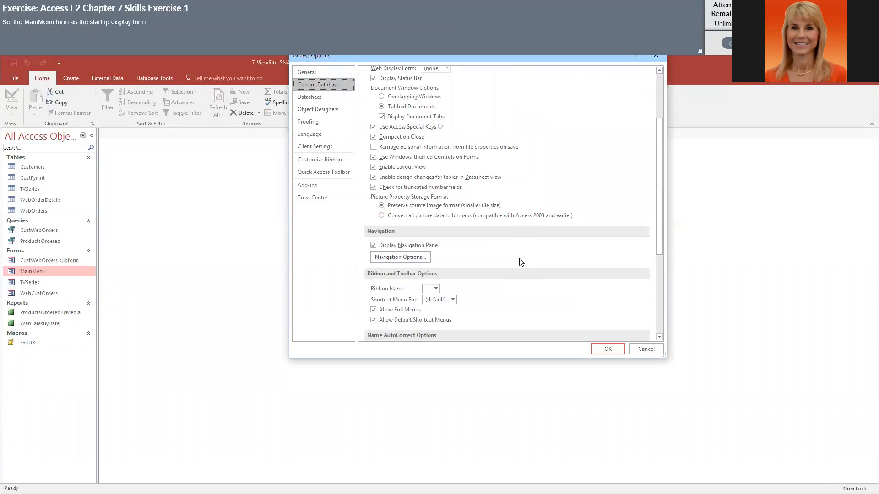
{"action": "scroll", "coordinate": [521, 261], "scroll_direction": "up", "scroll_amount": 2}
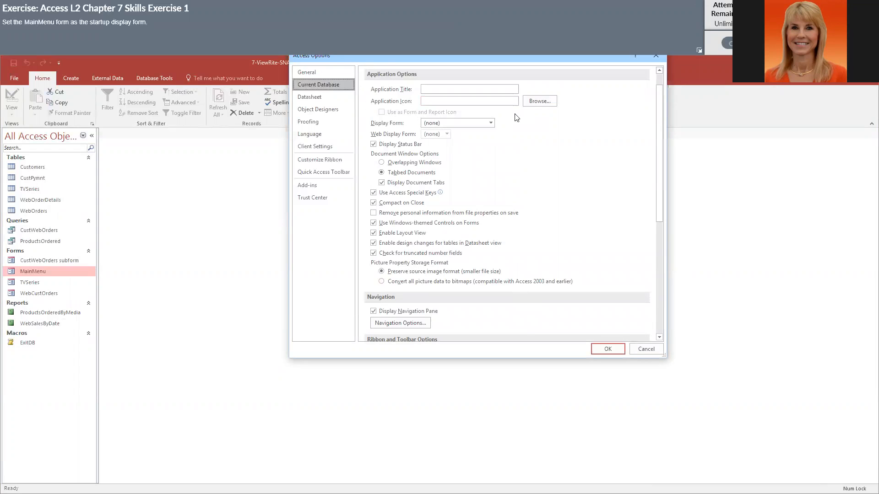
{"action": "left_click", "coordinate": [491, 123]}
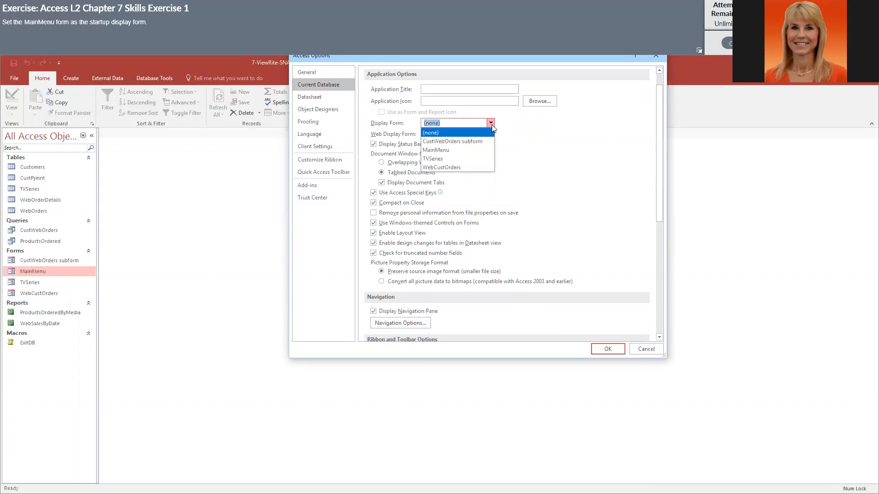
{"action": "left_click", "coordinate": [459, 150]}
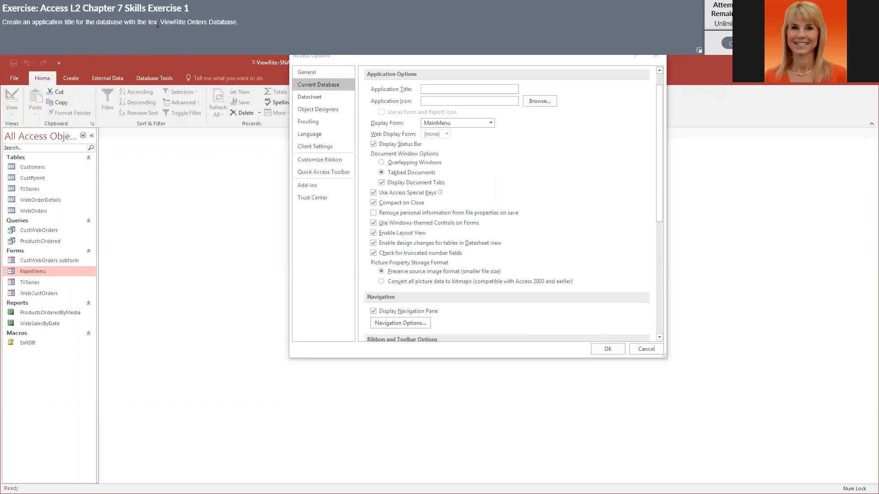
- Set the application title to ViewRite Orders Database, turn off Display Navigation Pane, and apply the options
{"action": "left_click", "coordinate": [447, 92]}
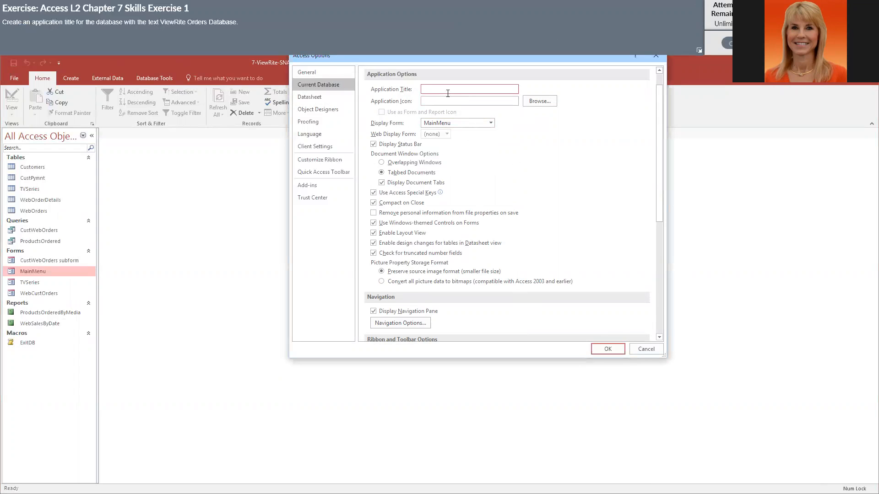
{"action": "type", "text": "ViewRite Orders Database"}
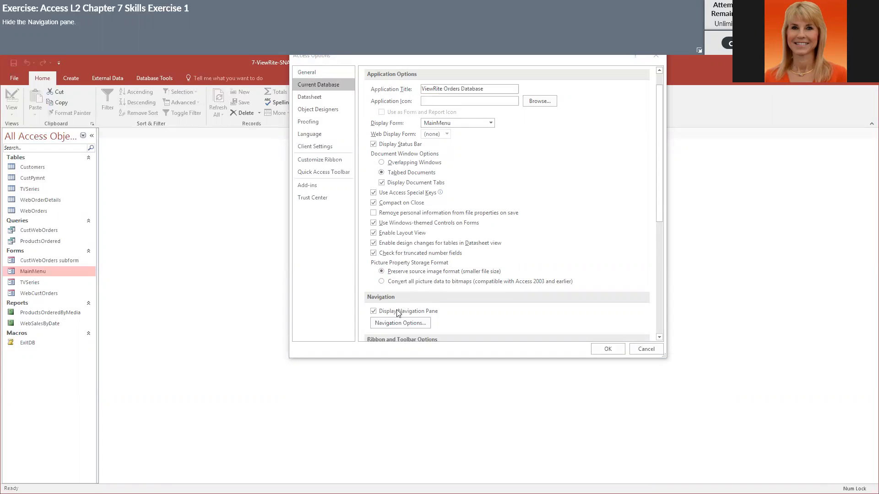
{"action": "left_click", "coordinate": [373, 312]}
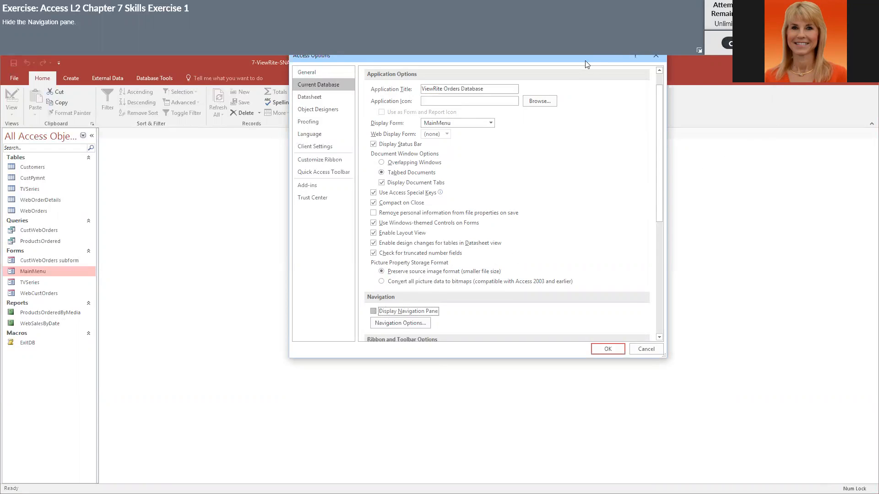
{"action": "left_click", "coordinate": [613, 348]}
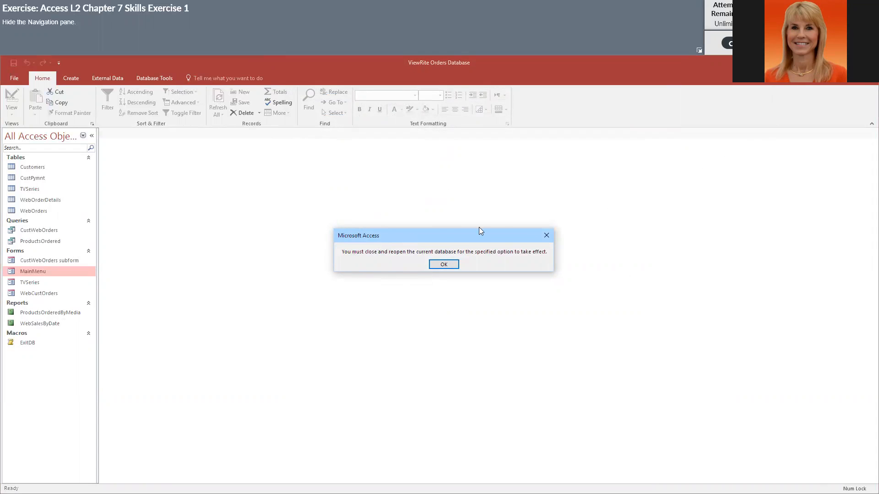
{"action": "left_click", "coordinate": [547, 236]}
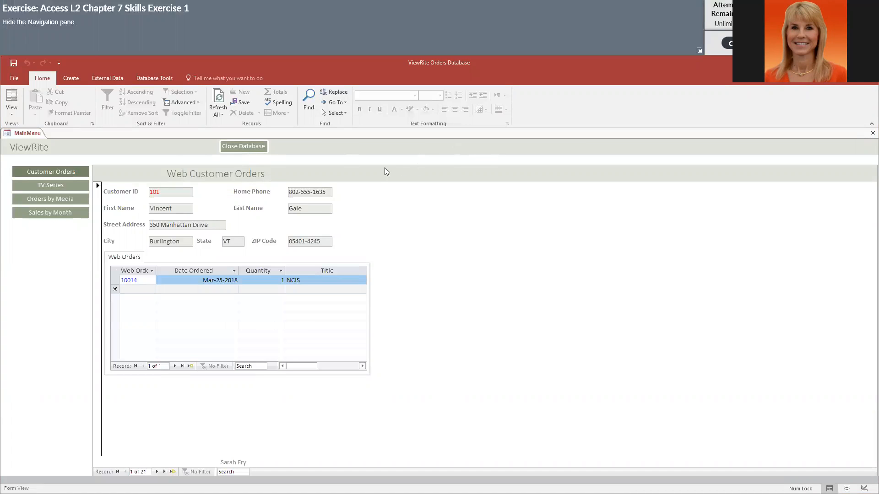
- Nudge the Close Database button slightly upward in the MainMenu form's header in Design view and close the form
{"action": "left_click", "coordinate": [9, 113]}
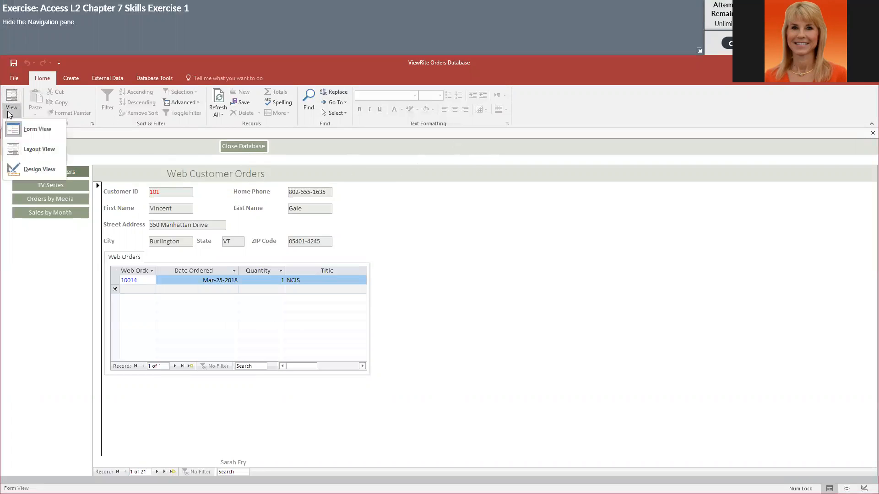
{"action": "left_click", "coordinate": [53, 176]}
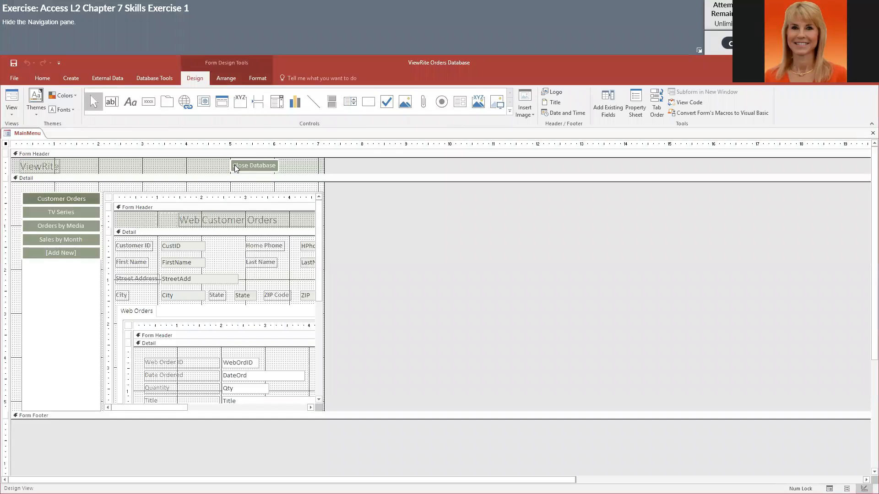
{"action": "left_click", "coordinate": [254, 165]}
{"action": "key", "text": "Up"}
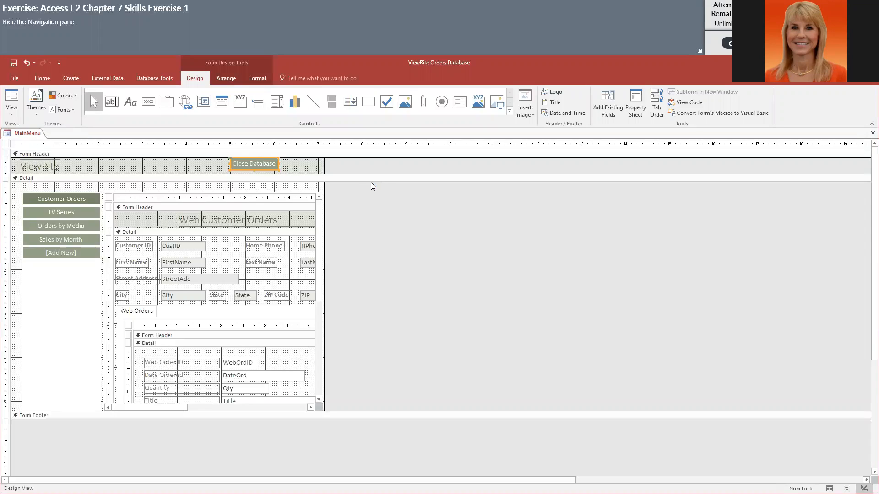
{"action": "key", "text": "Right"}
{"action": "key", "text": "Left"}
{"action": "right_click", "coordinate": [37, 134]}
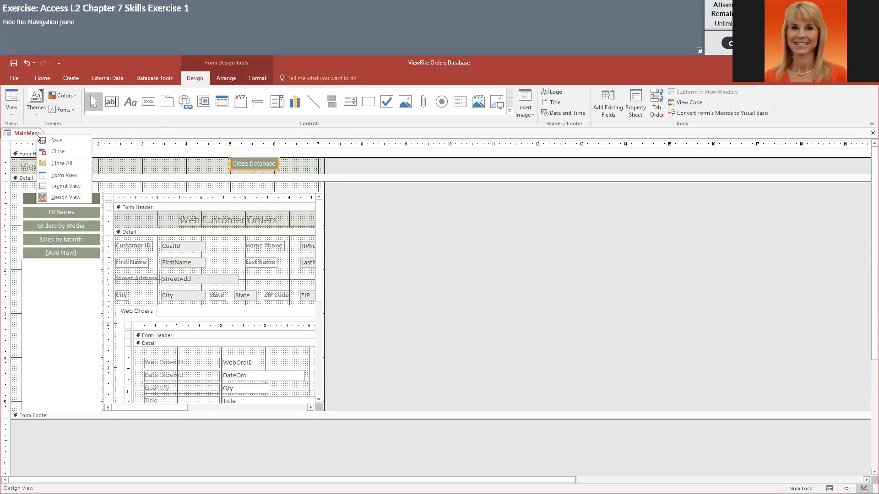
{"action": "left_click", "coordinate": [48, 157]}
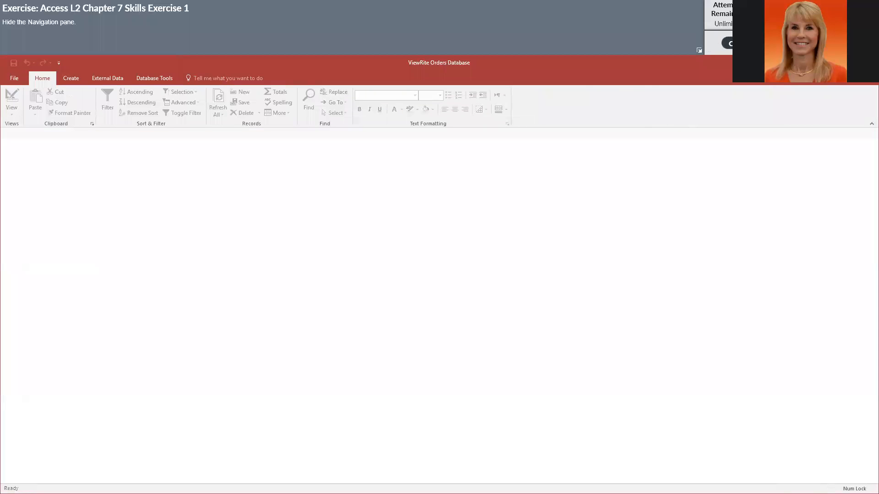